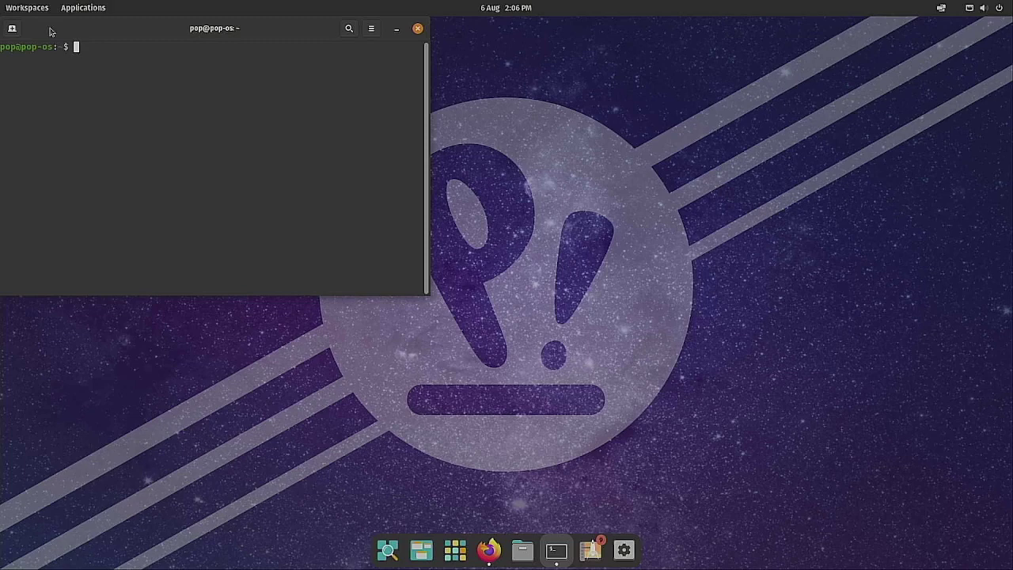
Reboot, then boot Parrot-htb-5.3_amd64.iso from YUMI's Linux-ISOs folder in normal mode
text(reboot)
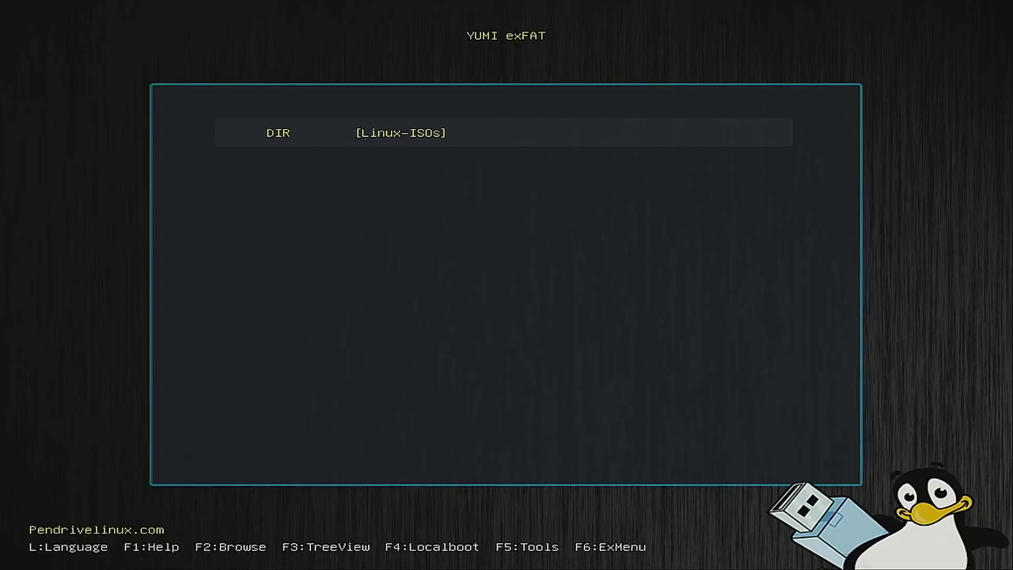
key(Return)
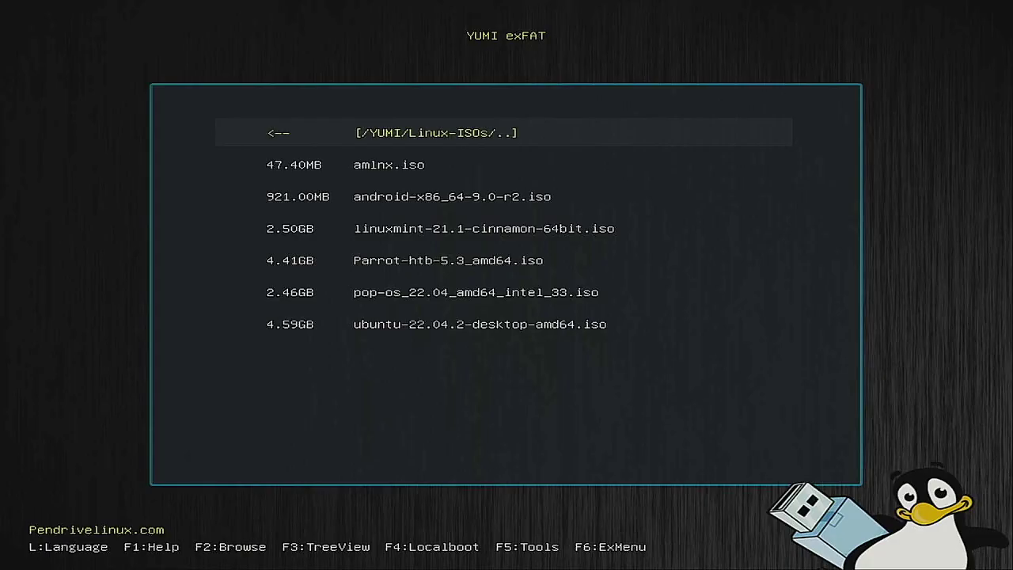
key(Down)
key(Down)
key(Down)
key(Down)
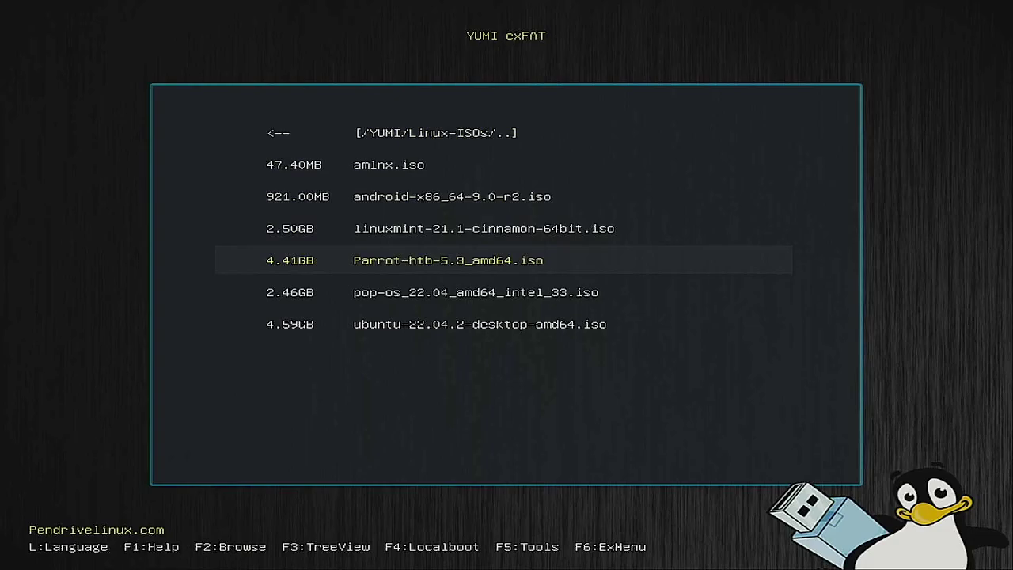
key(Return)
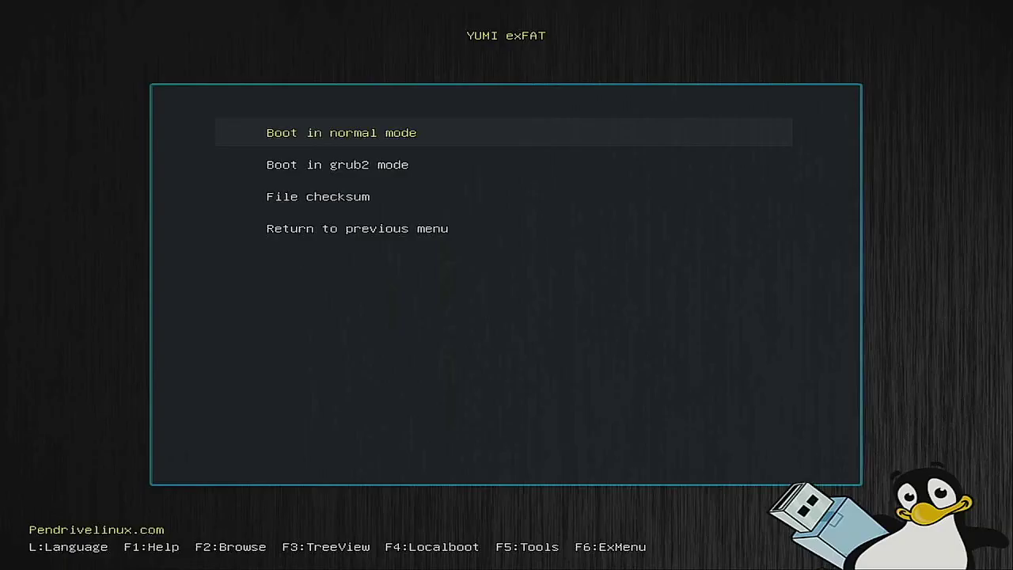
key(Return)
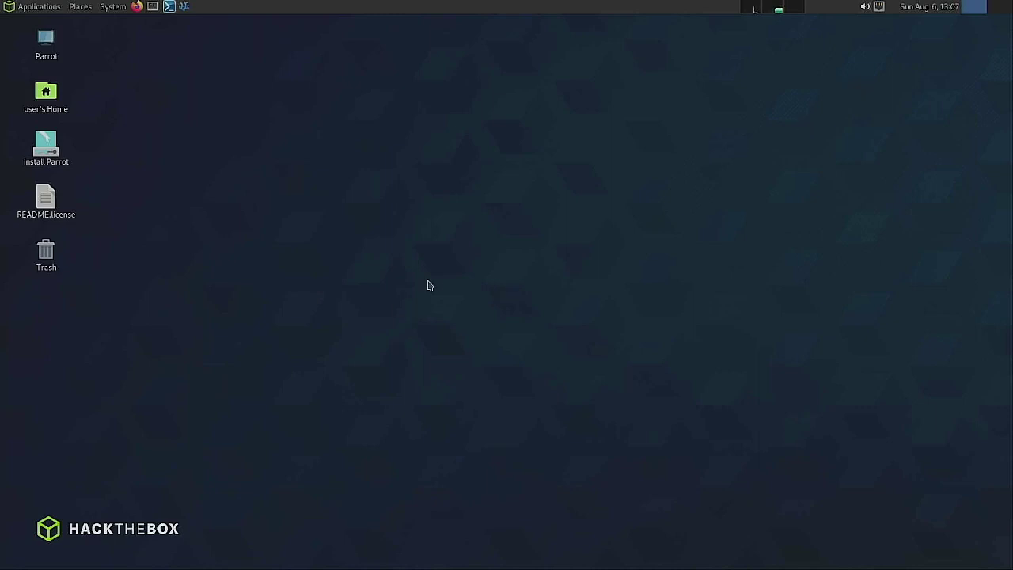
Launch the Parrot installer and choose British English (United Kingdom) as the language
click(53, 152)
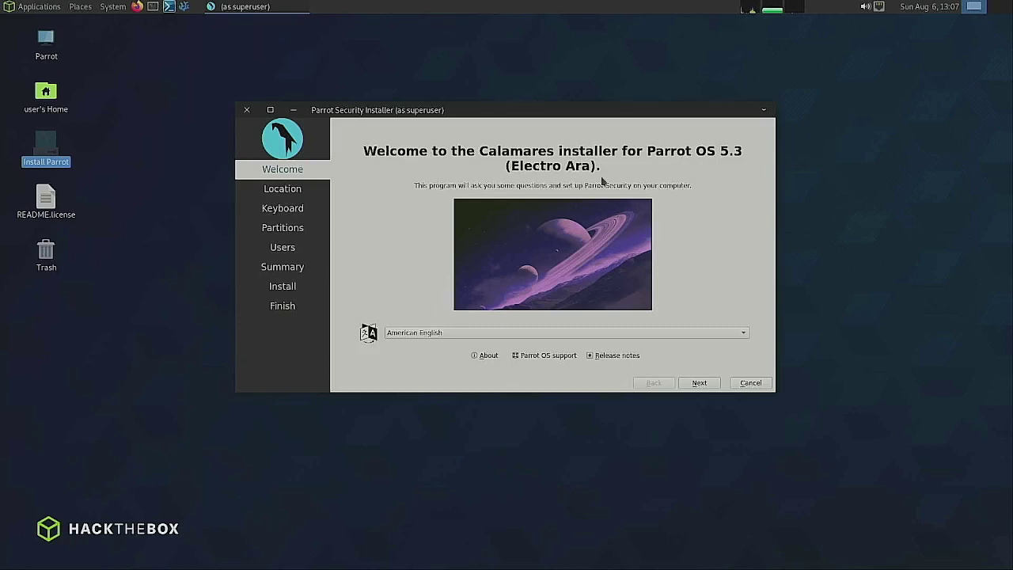
click(395, 333)
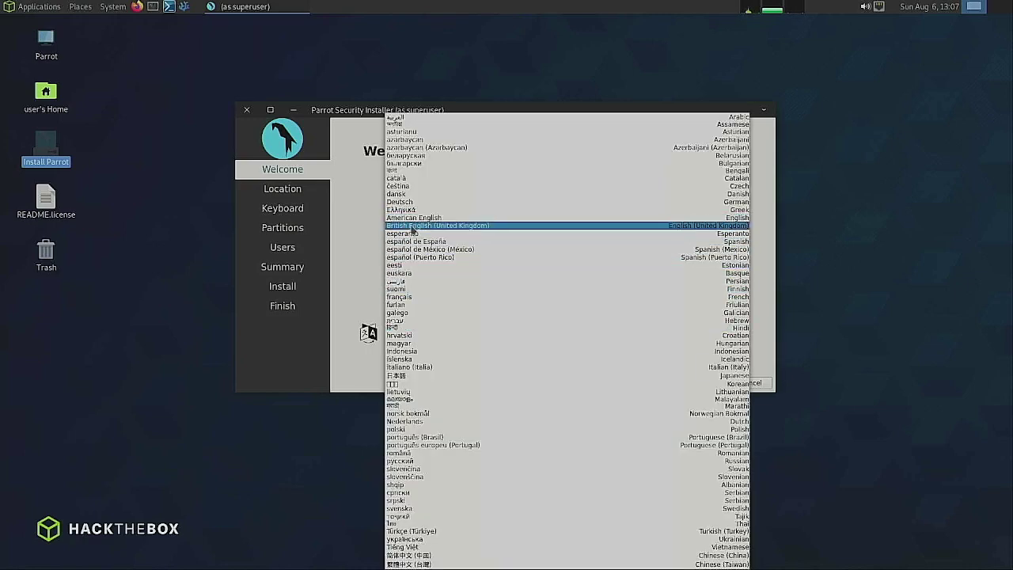
click(411, 227)
click(700, 383)
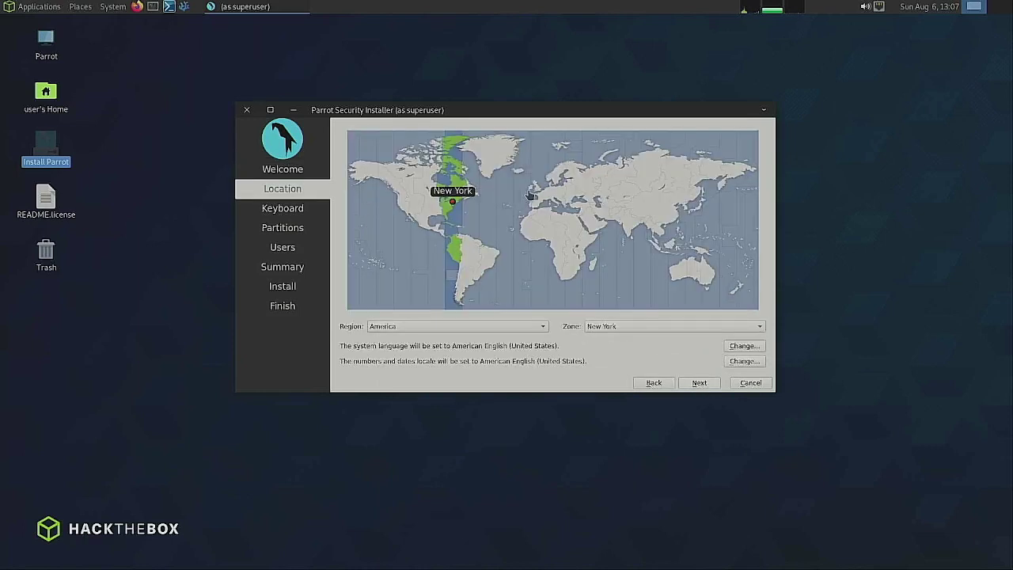
Set the timezone to Europe/London and keep the English (UK) keyboard layout
click(537, 190)
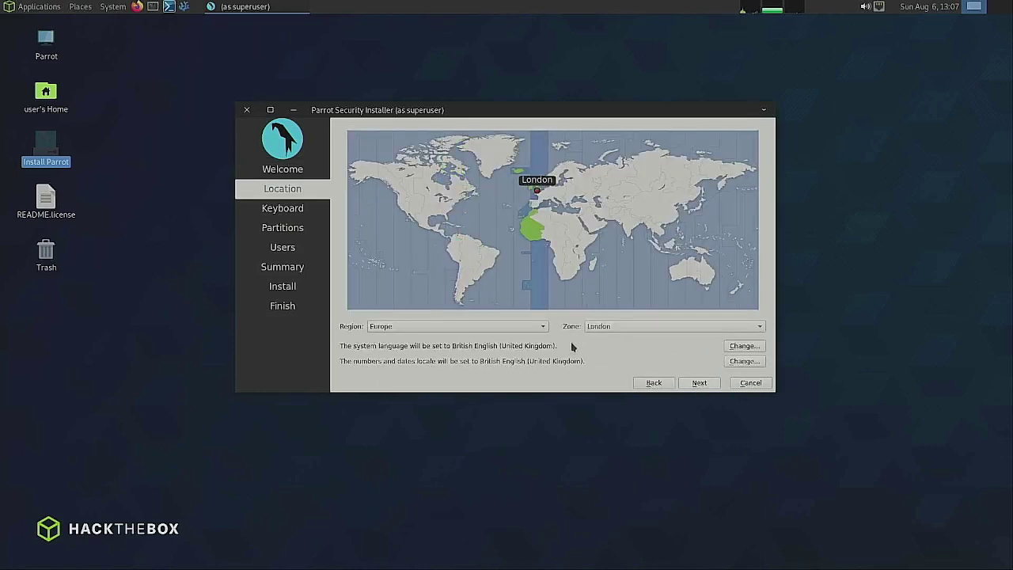
click(700, 384)
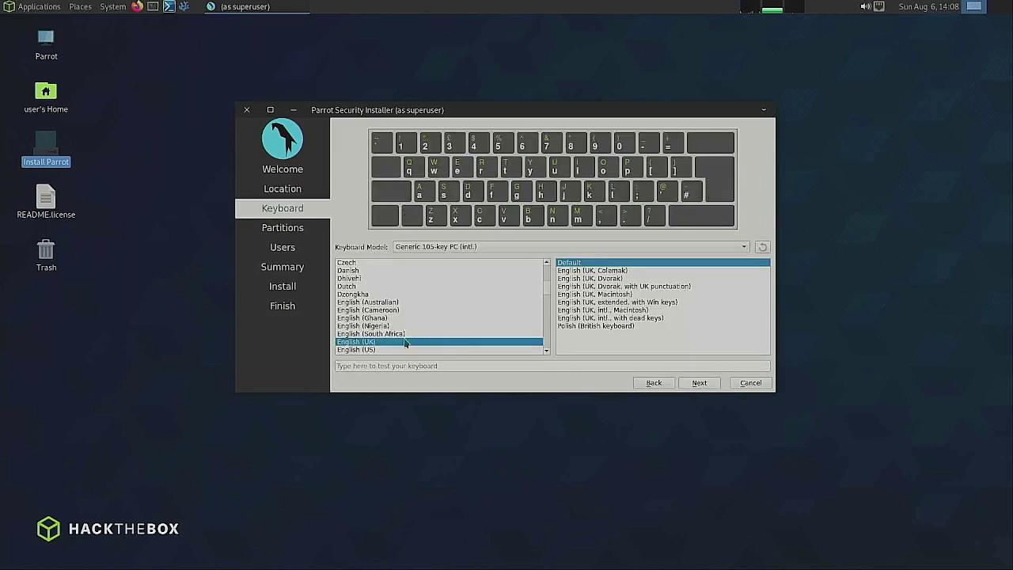
click(699, 384)
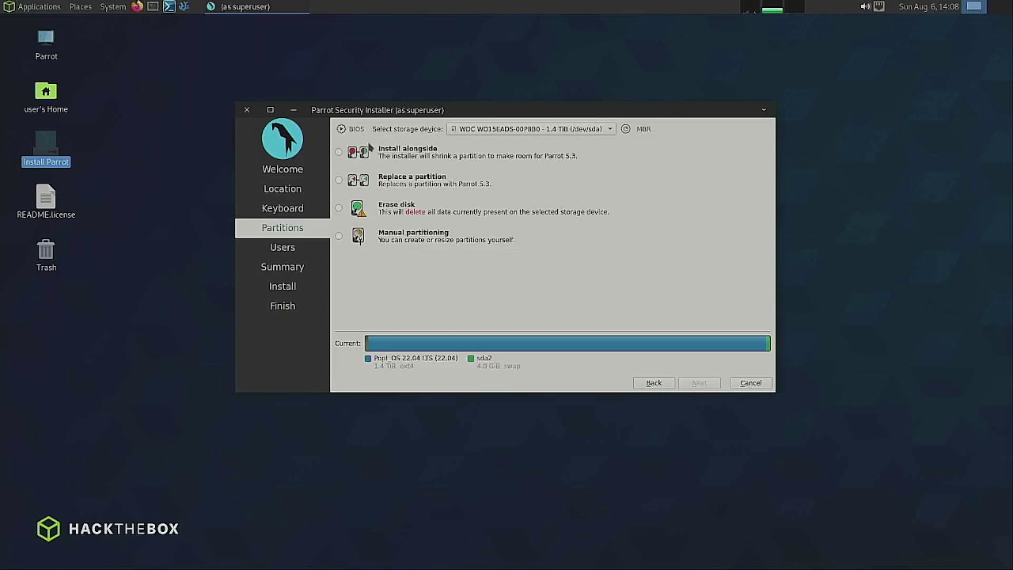
Choose Erase disk with No Swap, giving one 1.4 TiB Btrfs Parrot partition
click(387, 212)
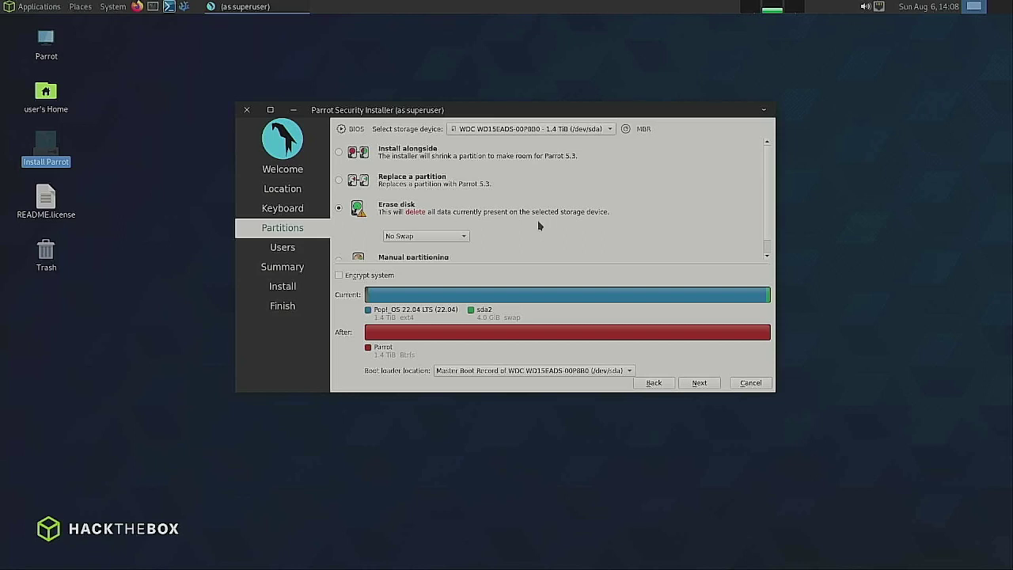
Enter the user's full name and a matching account password, then continue to the Summary
click(700, 383)
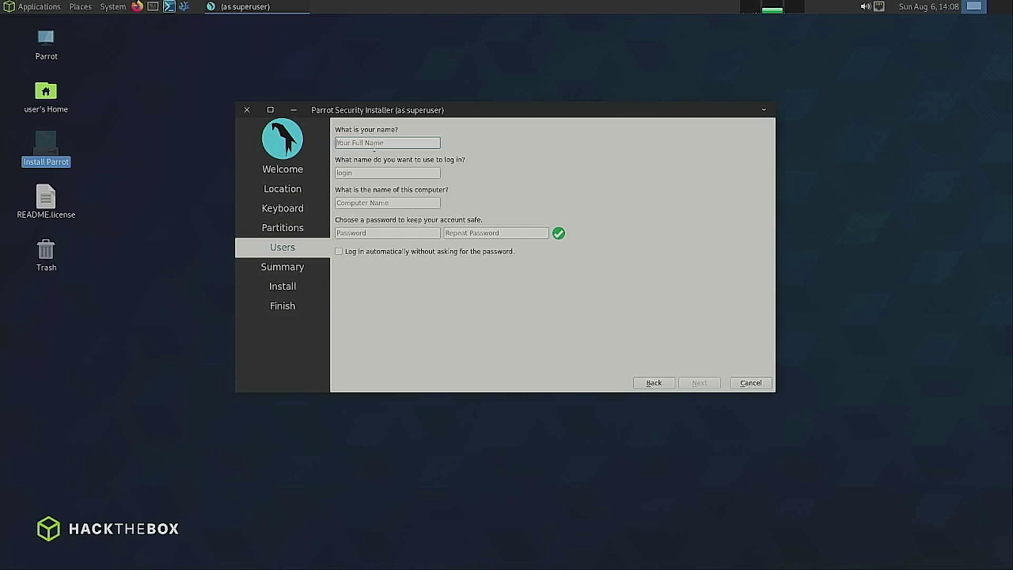
text(parrot)
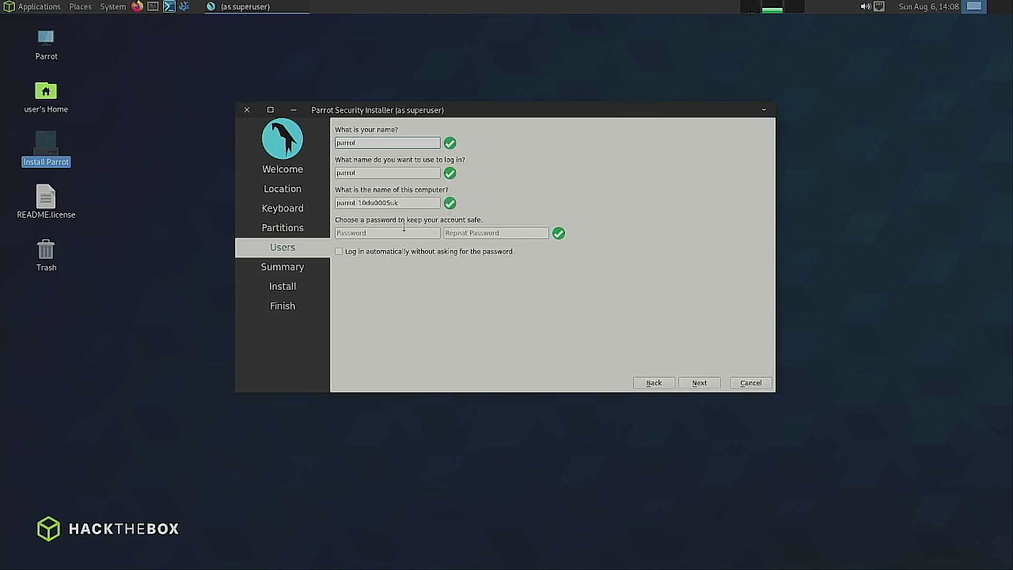
click(357, 234)
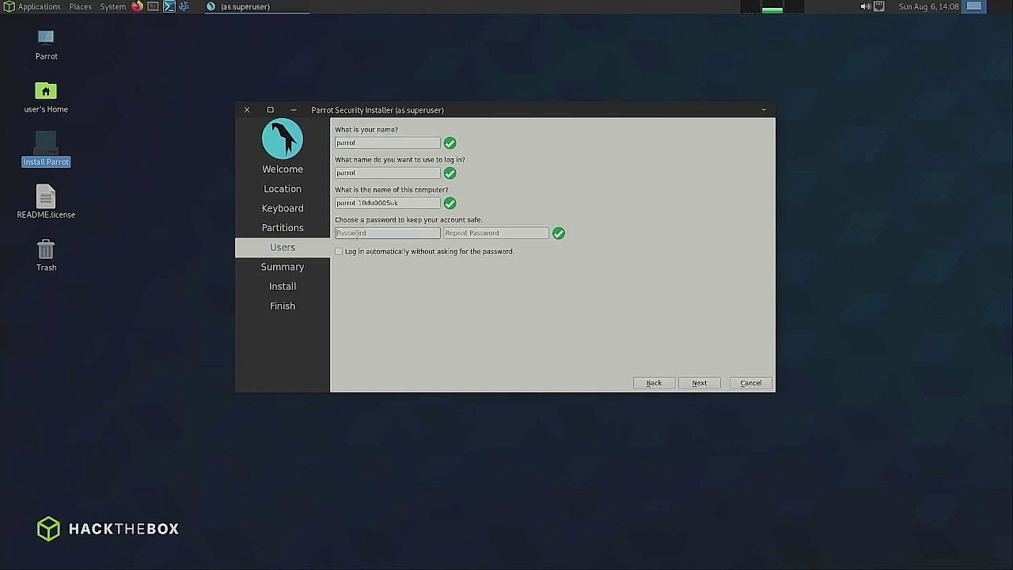
text(parrot)
key(Tab)
text(parrot)
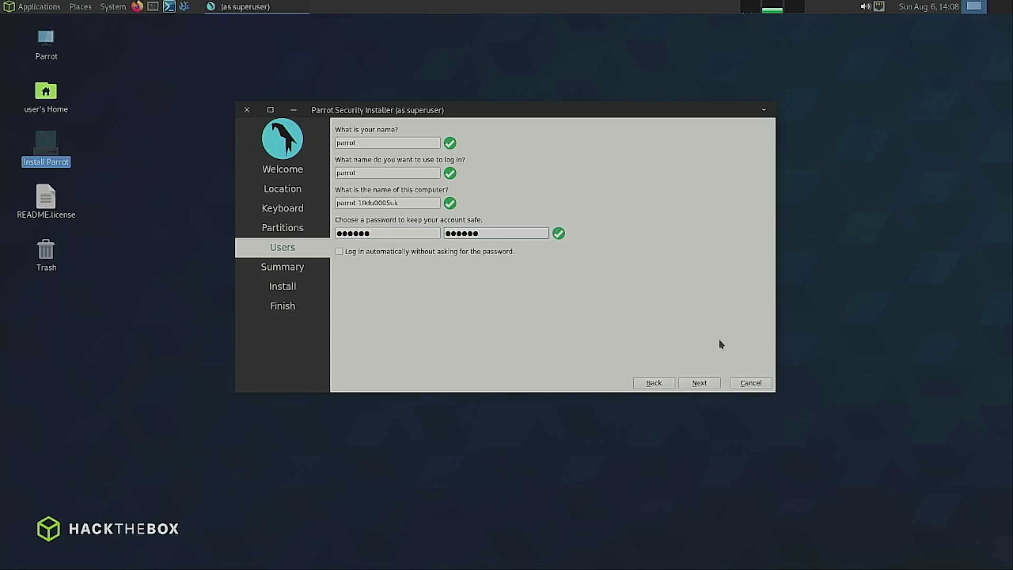
click(699, 382)
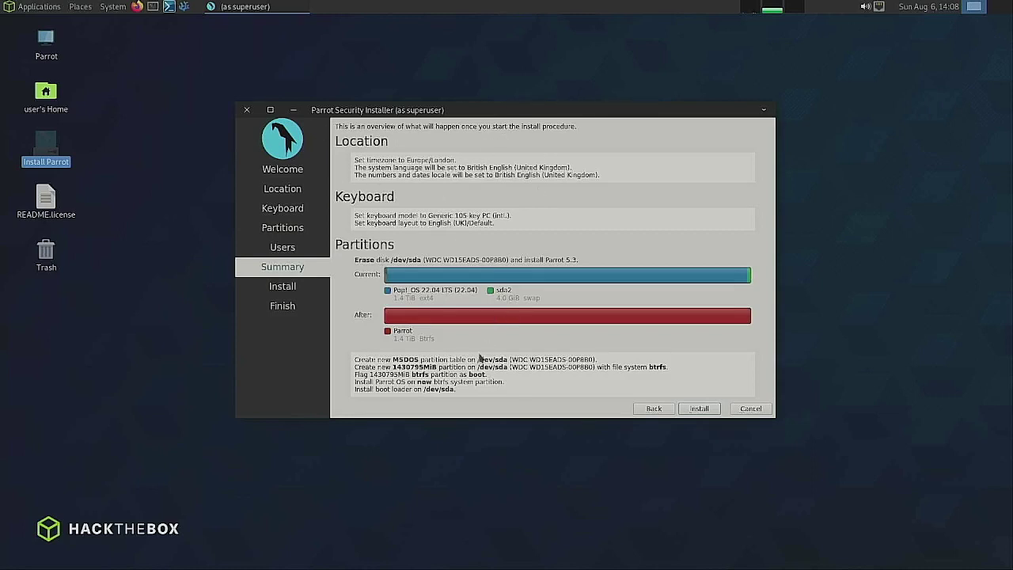
Start the installation to /dev/sda and confirm Install now
click(699, 408)
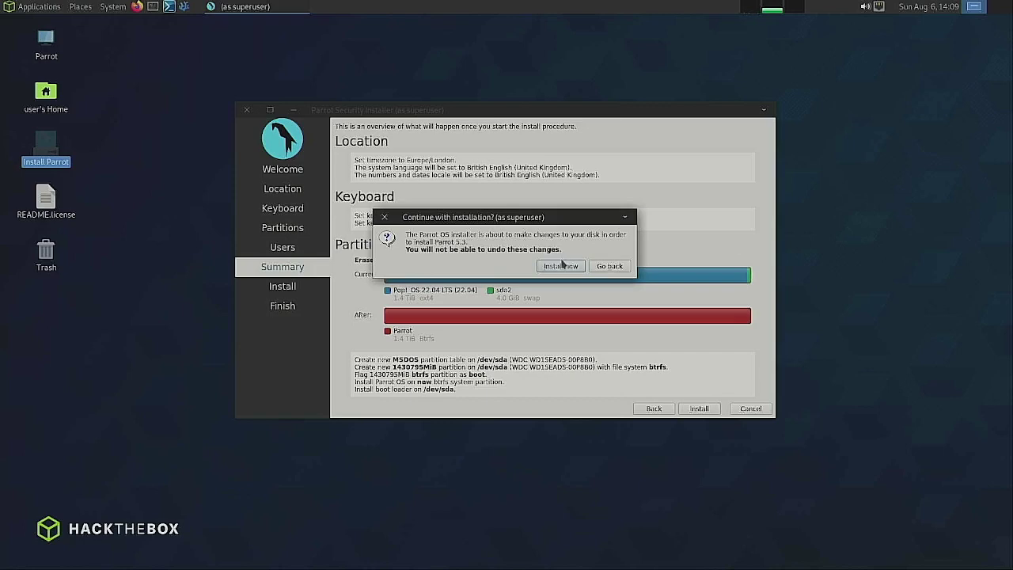
click(559, 267)
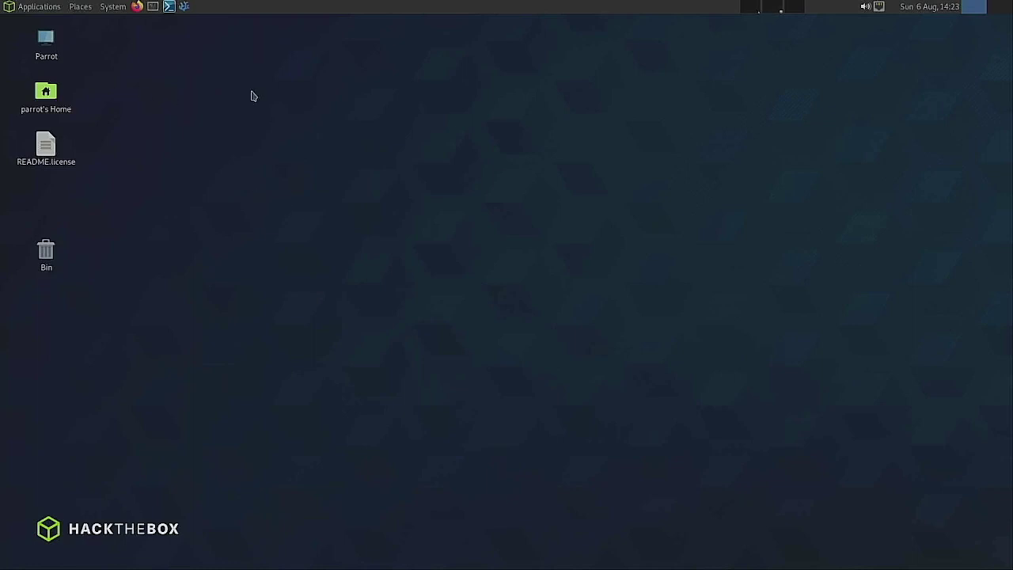
Open a MATE Terminal, move it right, and enlarge its font two steps
click(153, 6)
drag(171, 101, 265, 100)
key(ctrl+plus)
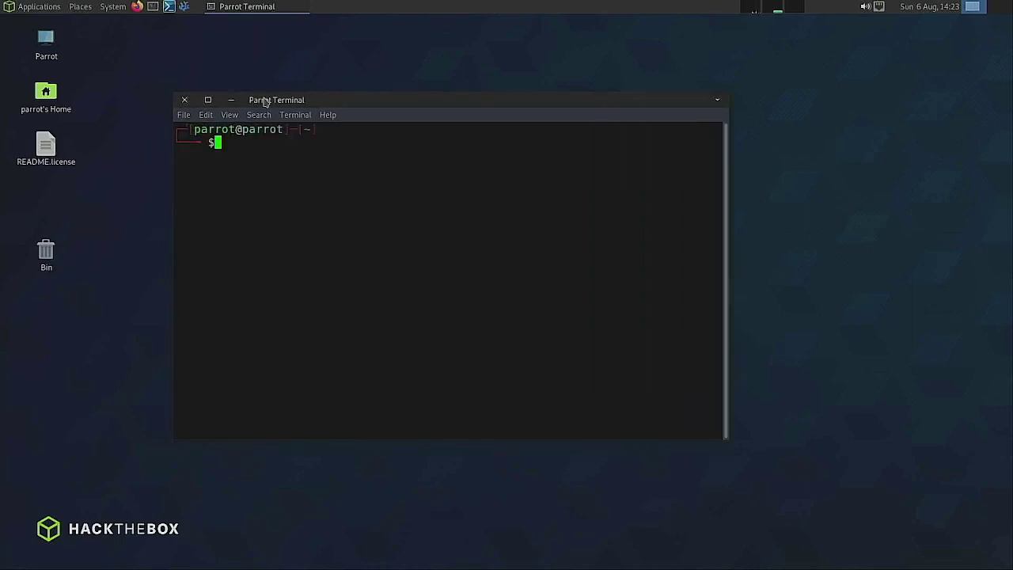
key(ctrl+plus)
key(ctrl+plus)
key(ctrl+plus)
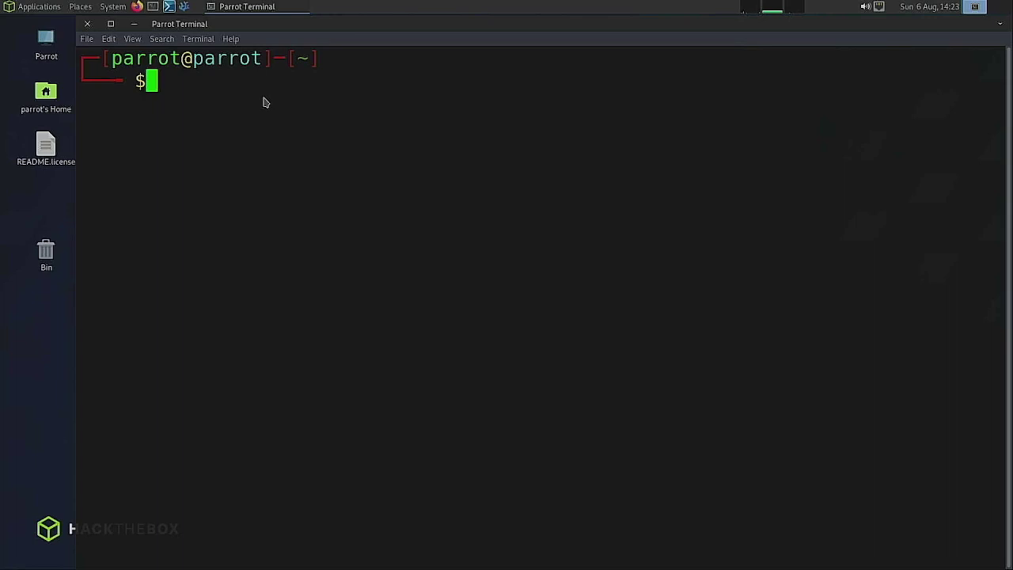
Run sudo apt update with the sudo password to refresh package lists
text(sudo apt update)
key(Return)
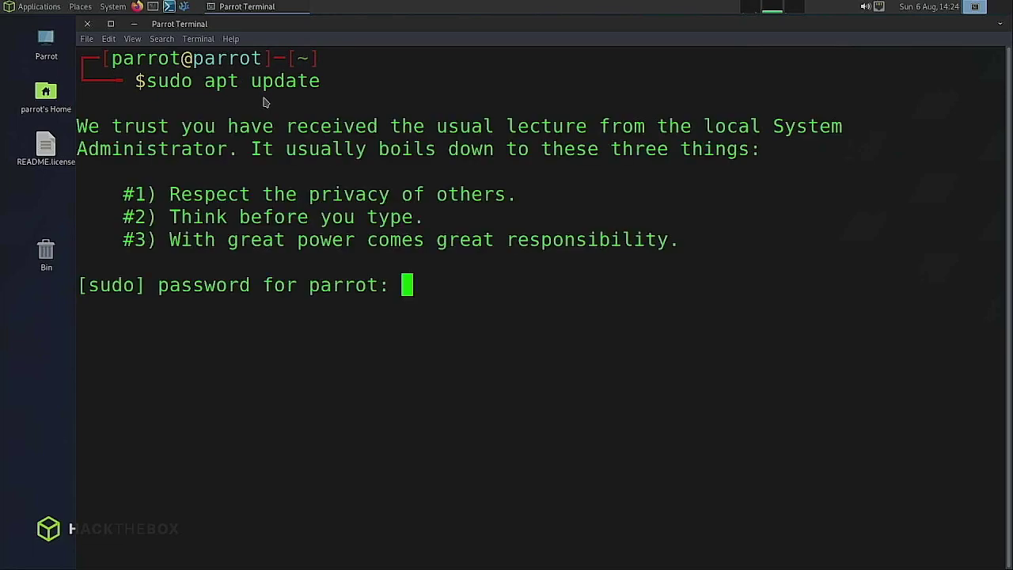
key(Return)
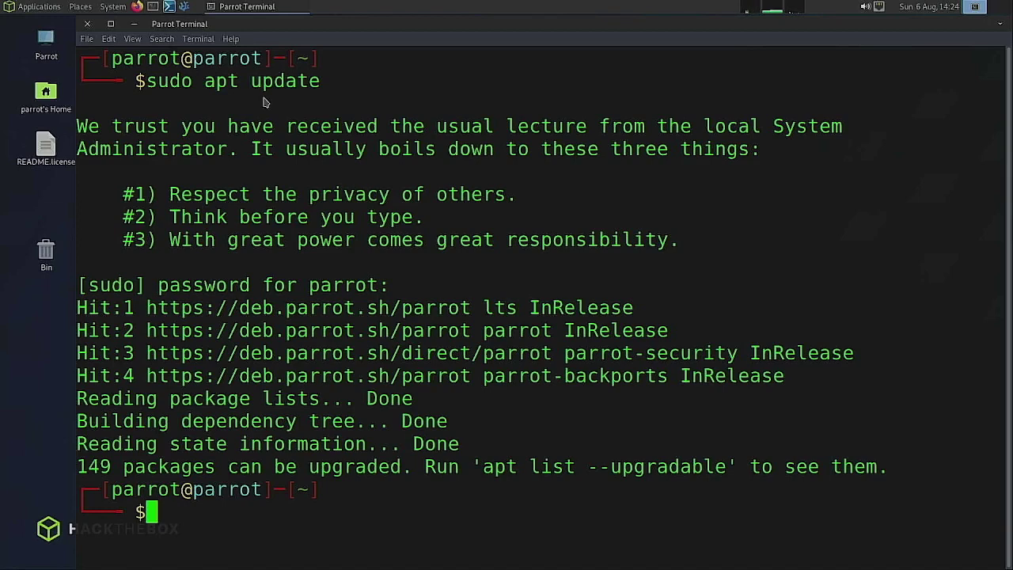
Run sudo apt upgrade -y and confirm with y to install all upgradable packages
text(sudo apt upgrade -y)
key(Return)
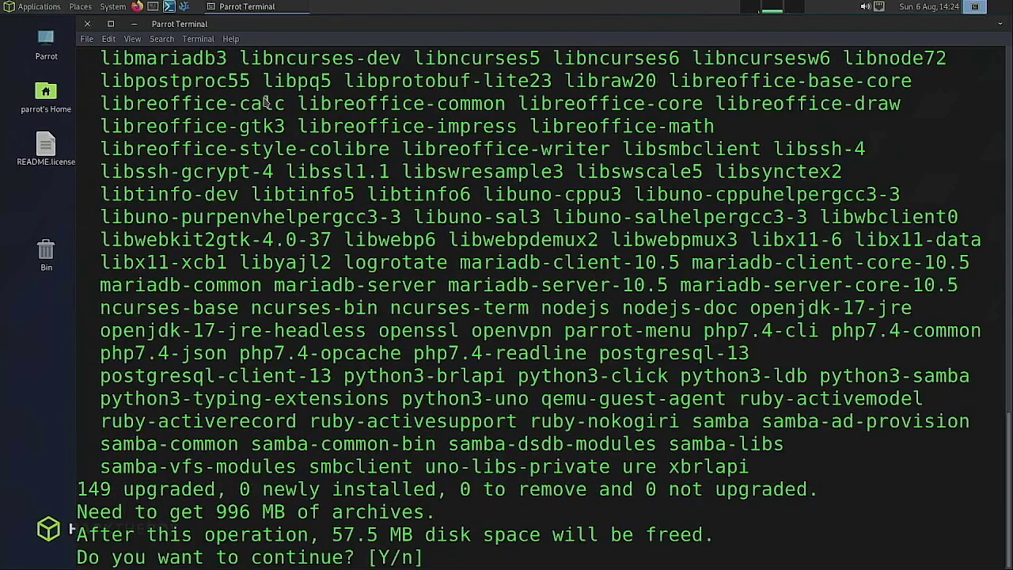
text(y)
key(Return)
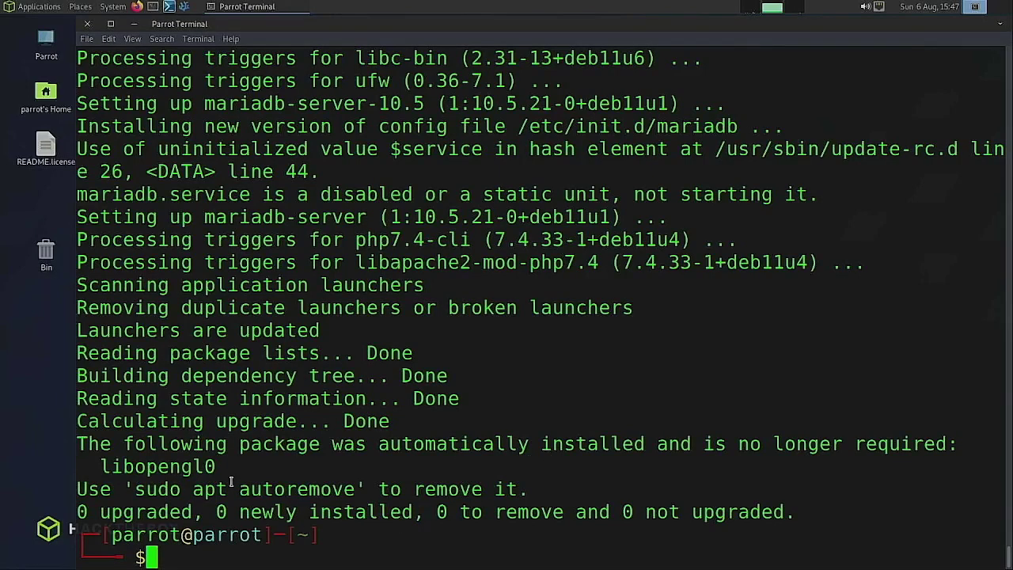
Remove libopengl0 with sudo apt autoremove, then clear the terminal screen
drag(101, 465, 218, 469)
click(301, 551)
text(sudo ap)
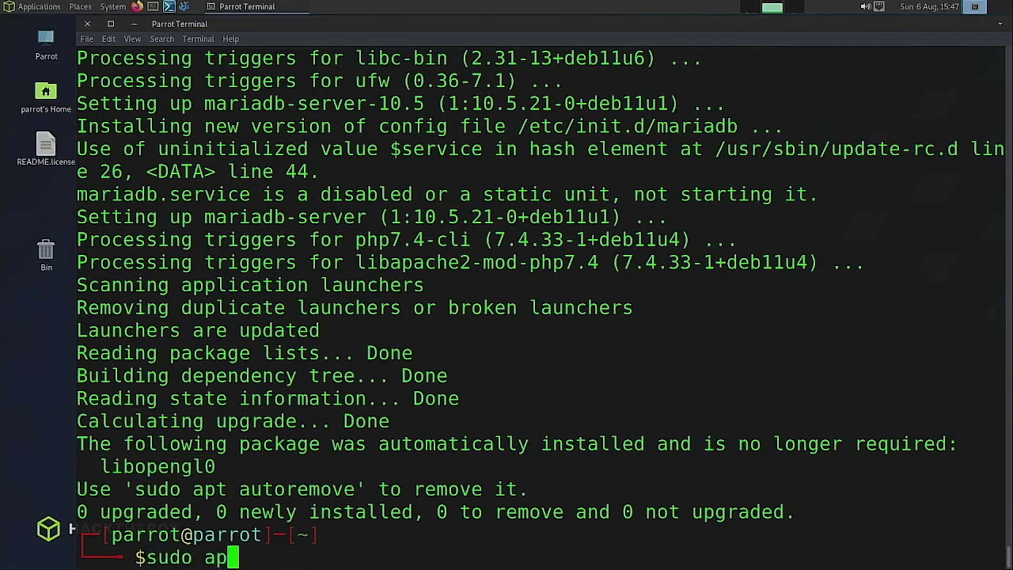
text(t au)
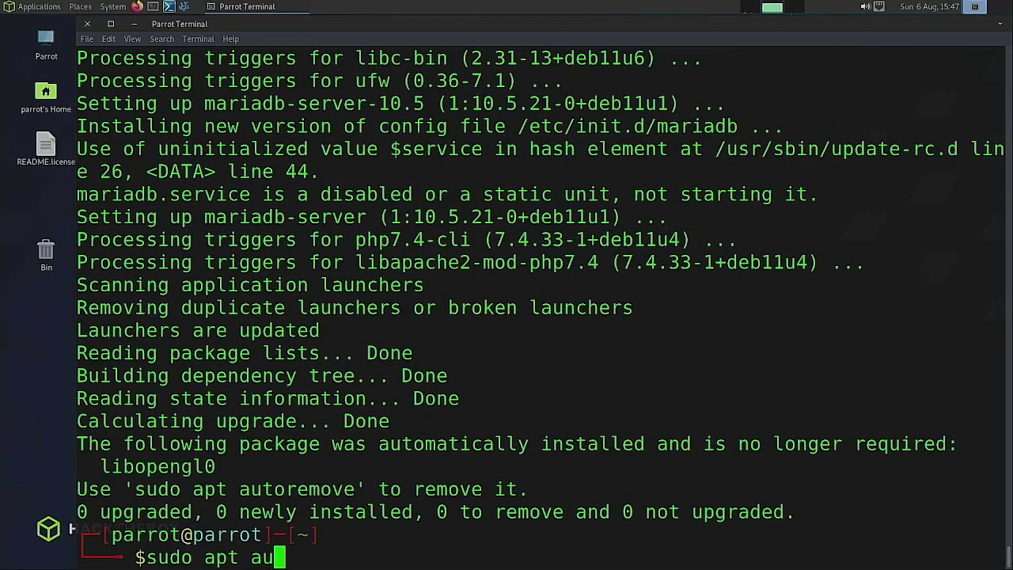
text(toremove)
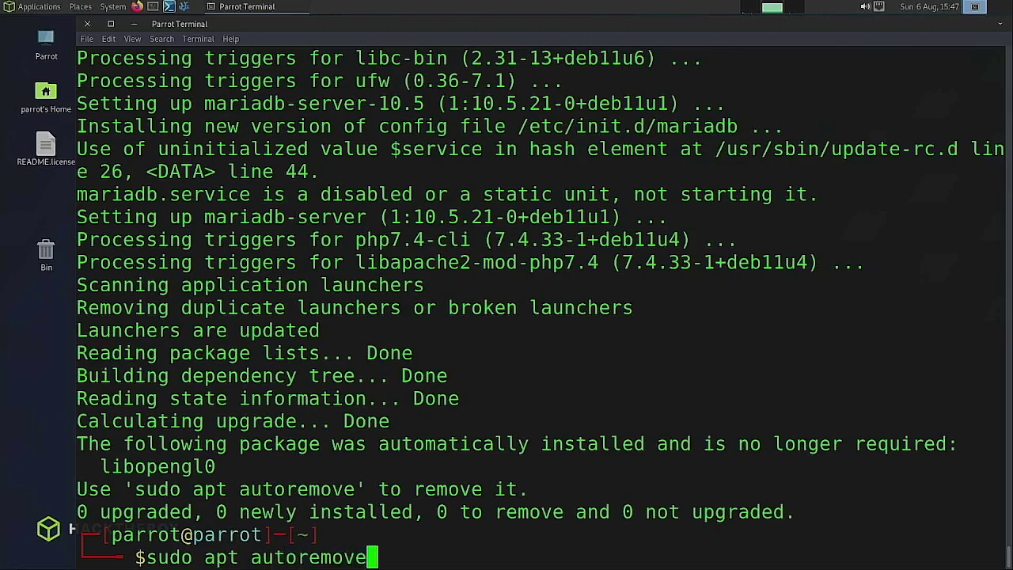
key(Return)
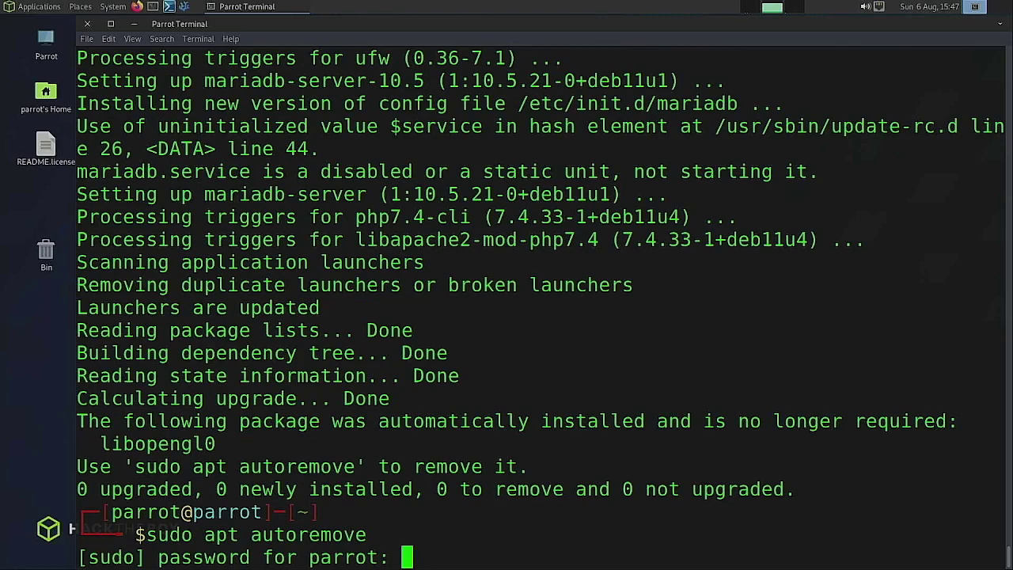
key(Return)
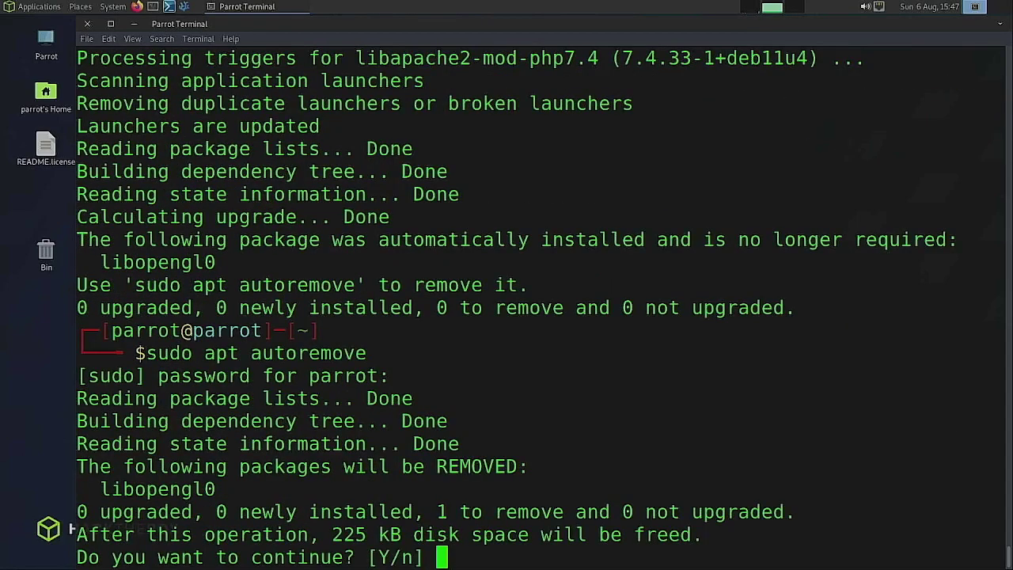
text(y)
key(Return)
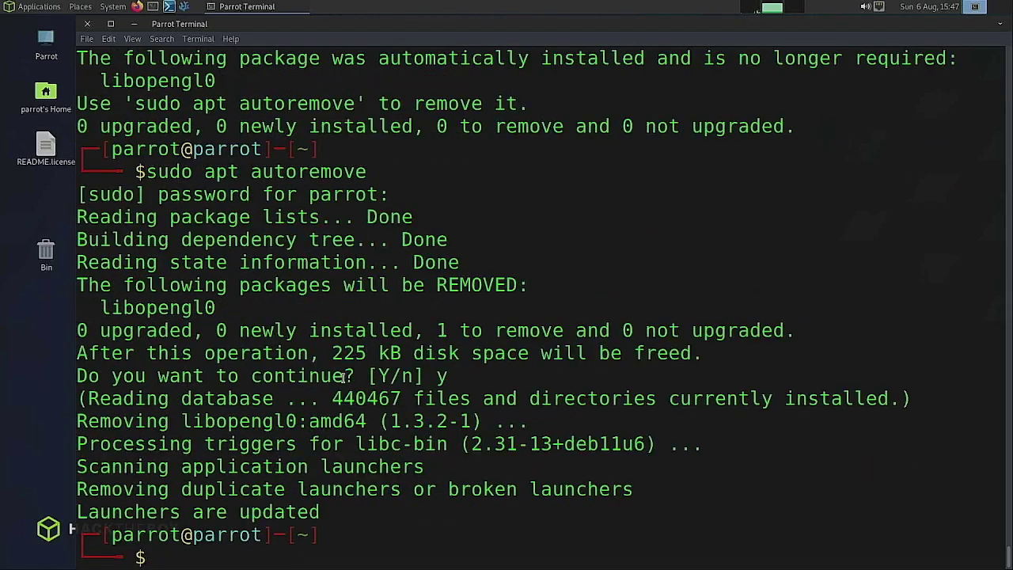
text(clear)
key(Return)
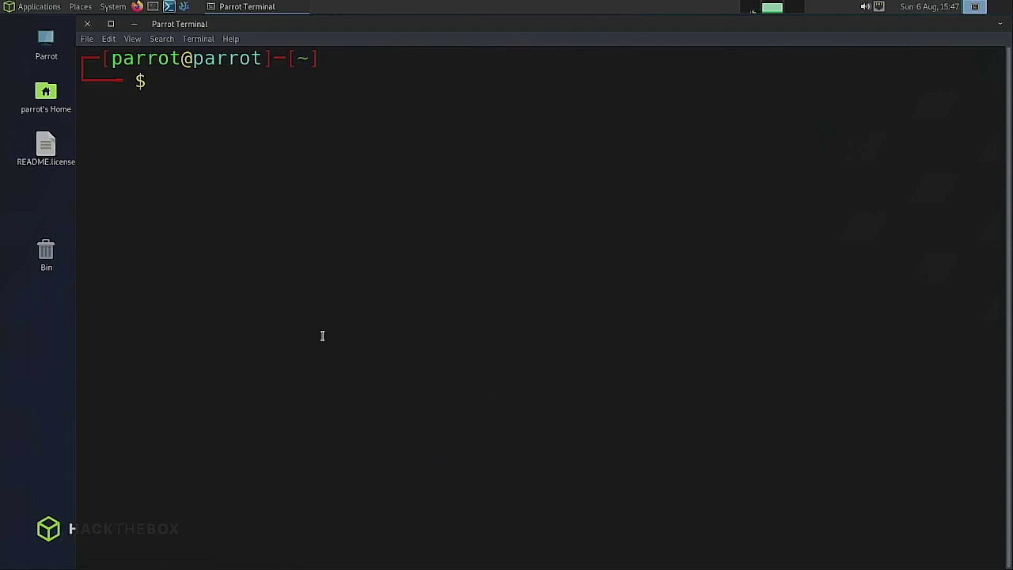
Shorten the terminal window from its top edge and place it back near the screen top
drag(421, 23, 426, 51)
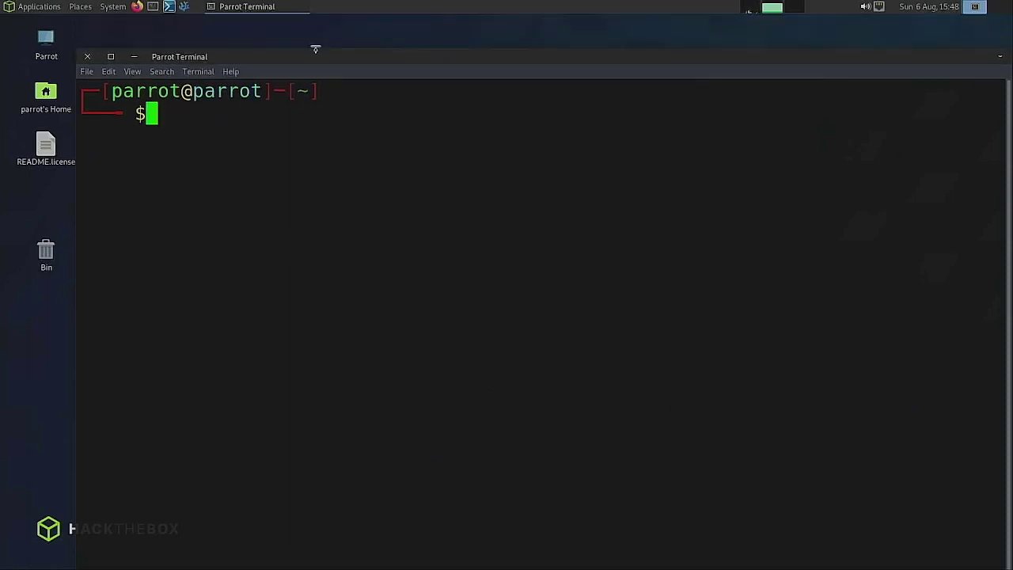
drag(314, 48, 314, 121)
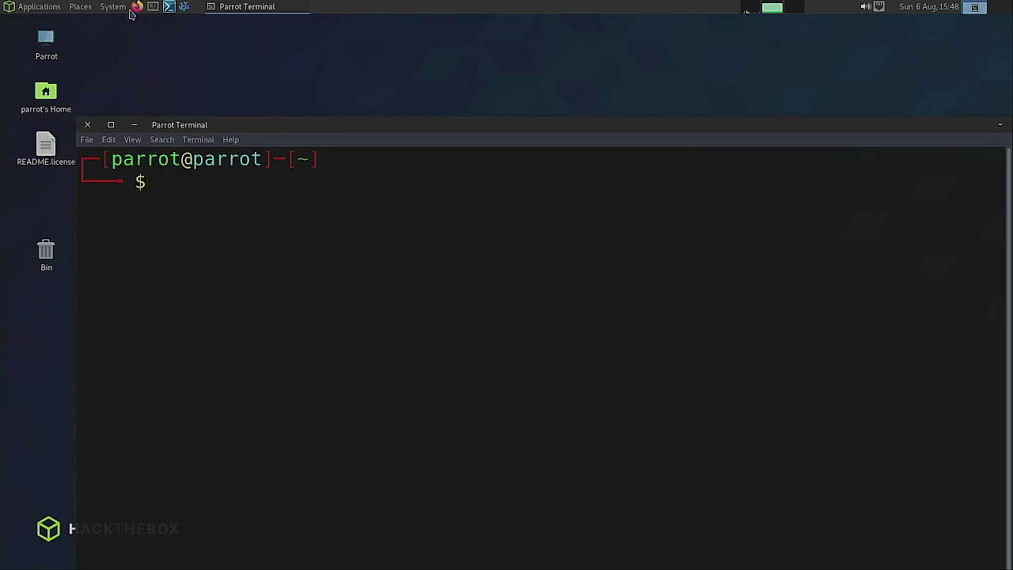
click(8, 16)
click(30, 8)
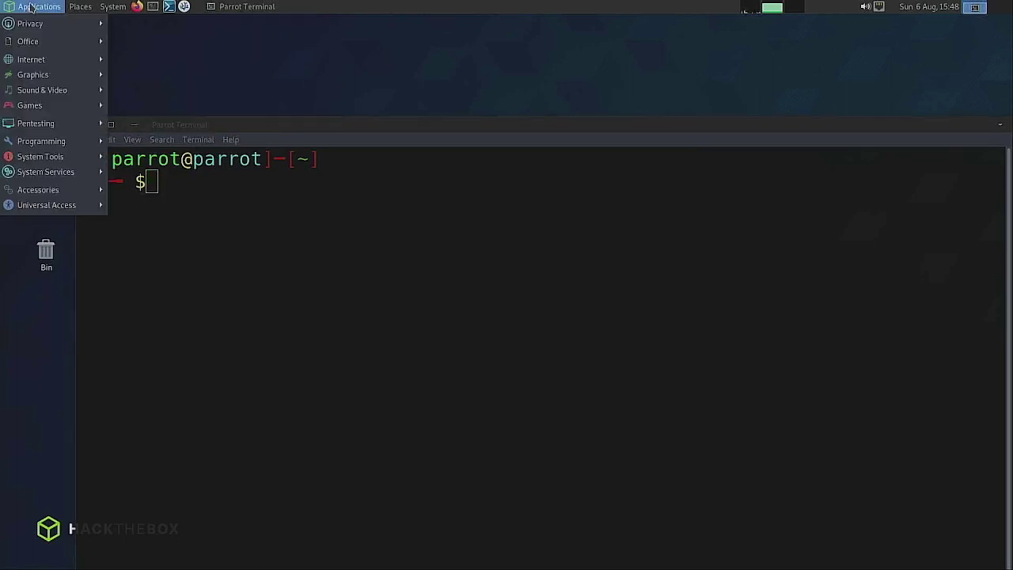
mouse_move(36, 25)
click(309, 49)
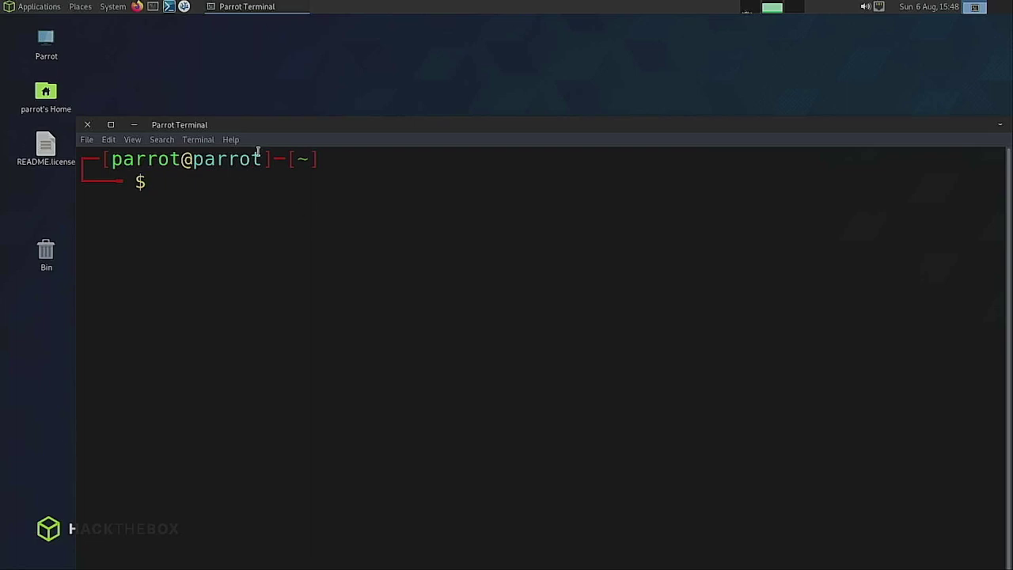
drag(259, 128, 246, 44)
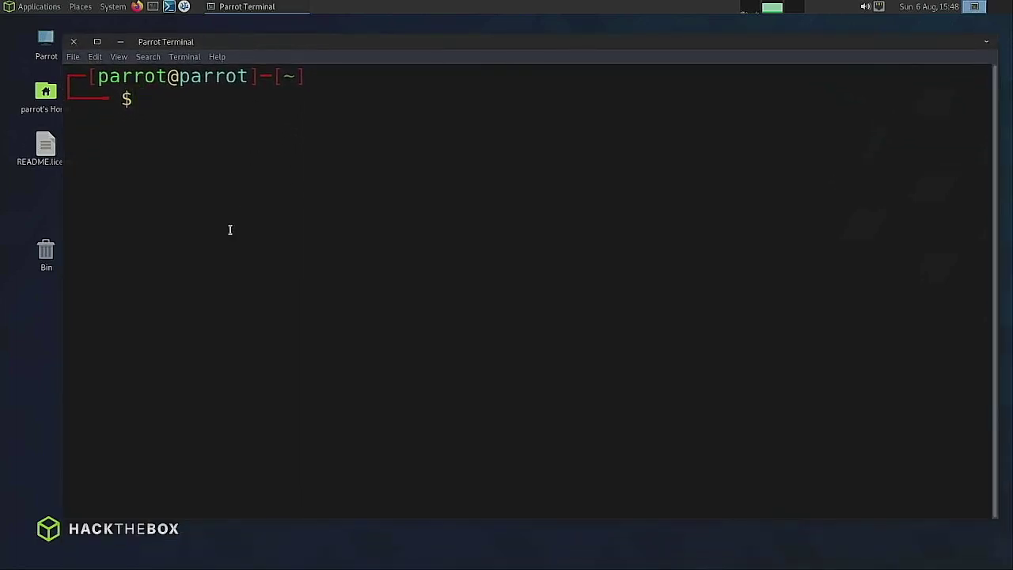